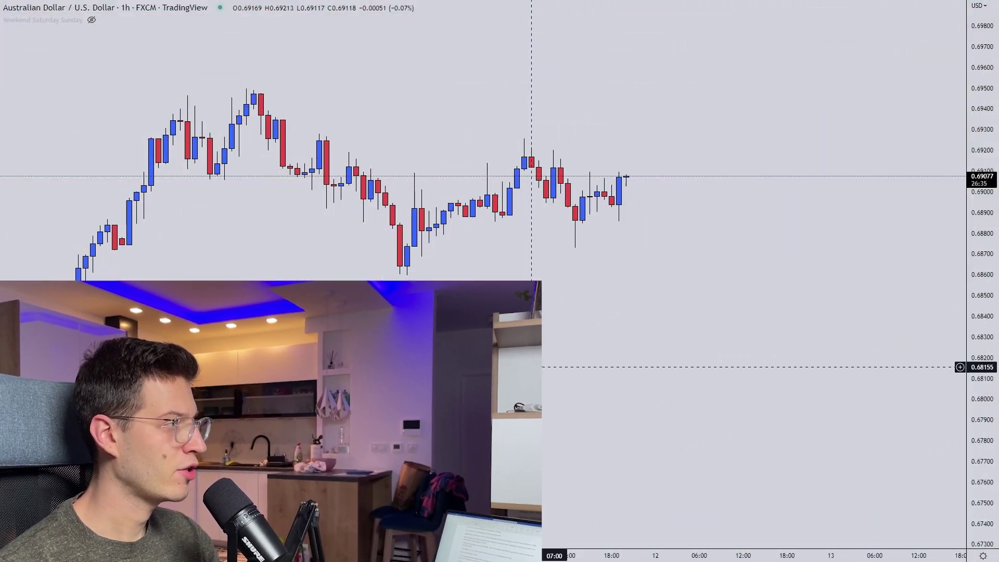
Examine how far back the hourly AUD/USD history reaches and open the plan upgrade notice at its earliest bar.
drag(531, 367, 652, 366)
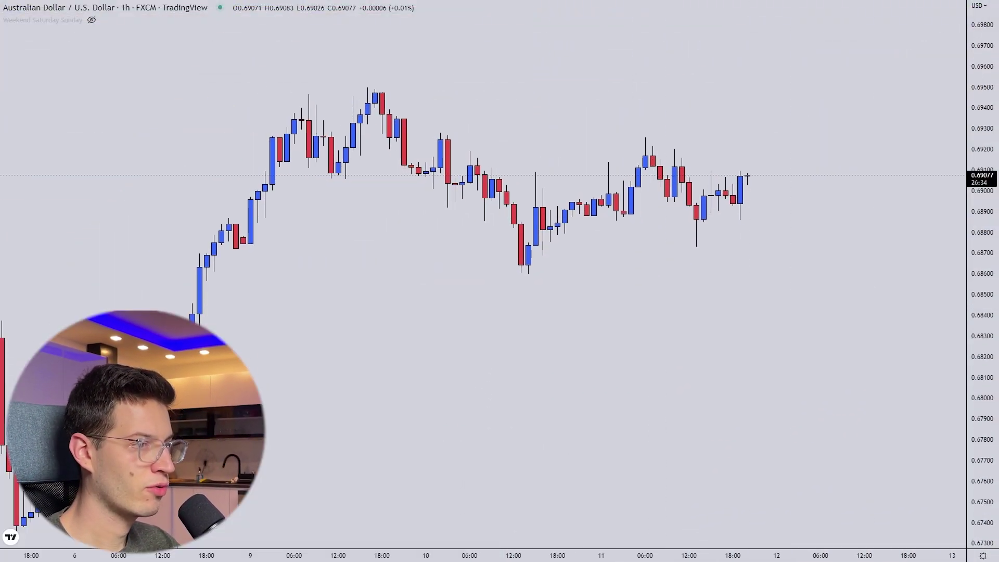
drag(983, 211, 983, 225)
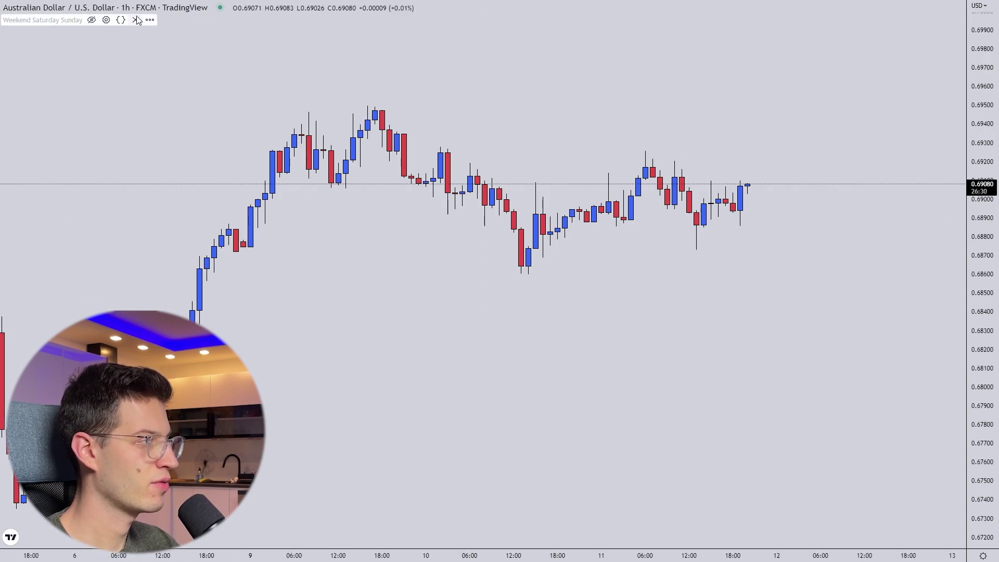
scroll(796, 350, down, 10)
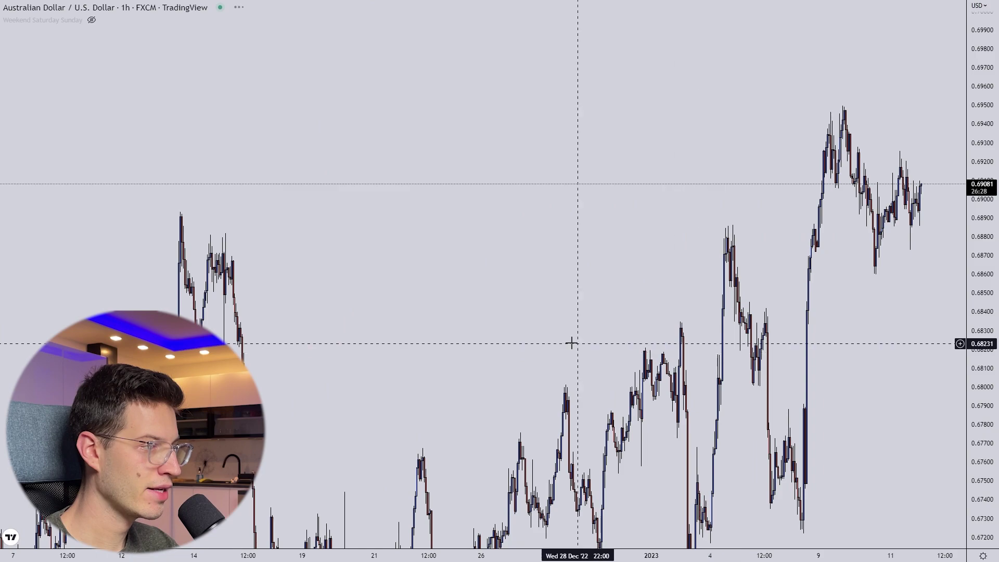
drag(993, 184, 994, 280)
scroll(714, 356, down, 12)
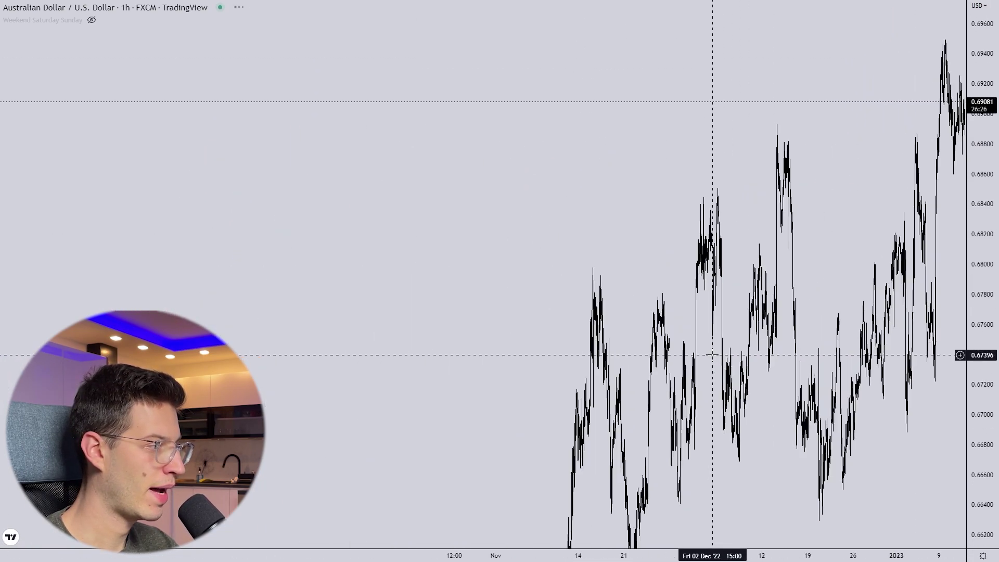
drag(644, 411, 970, 263)
drag(495, 305, 790, 472)
drag(368, 273, 592, 413)
drag(364, 208, 599, 440)
drag(489, 352, 750, 453)
drag(573, 415, 651, 467)
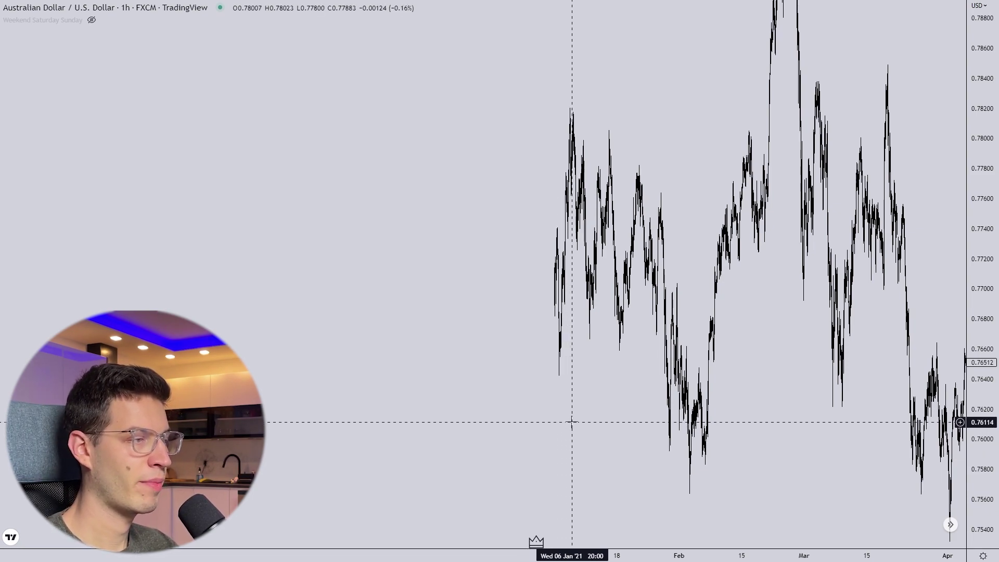
scroll(572, 423, up, 3)
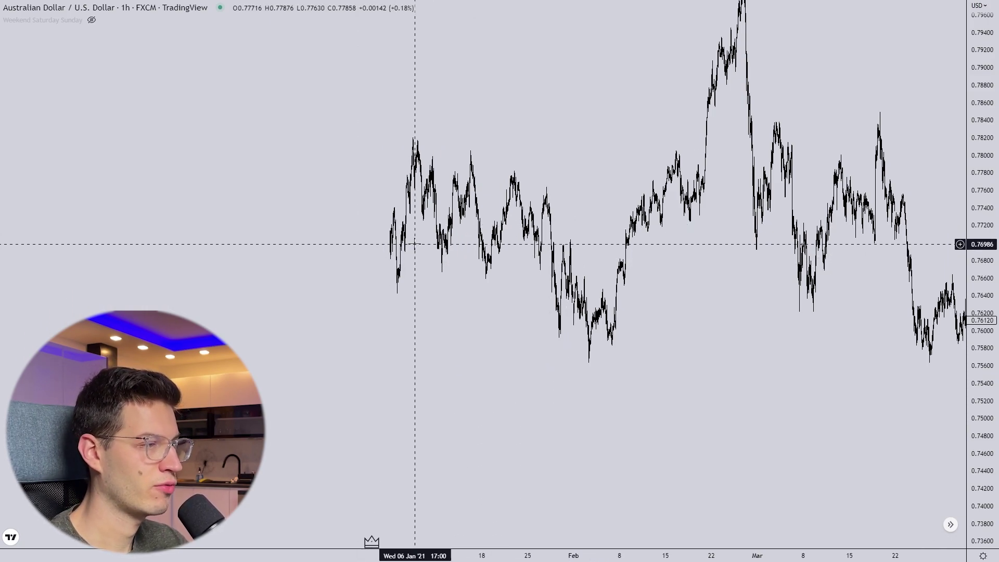
drag(462, 229, 587, 255)
click(496, 540)
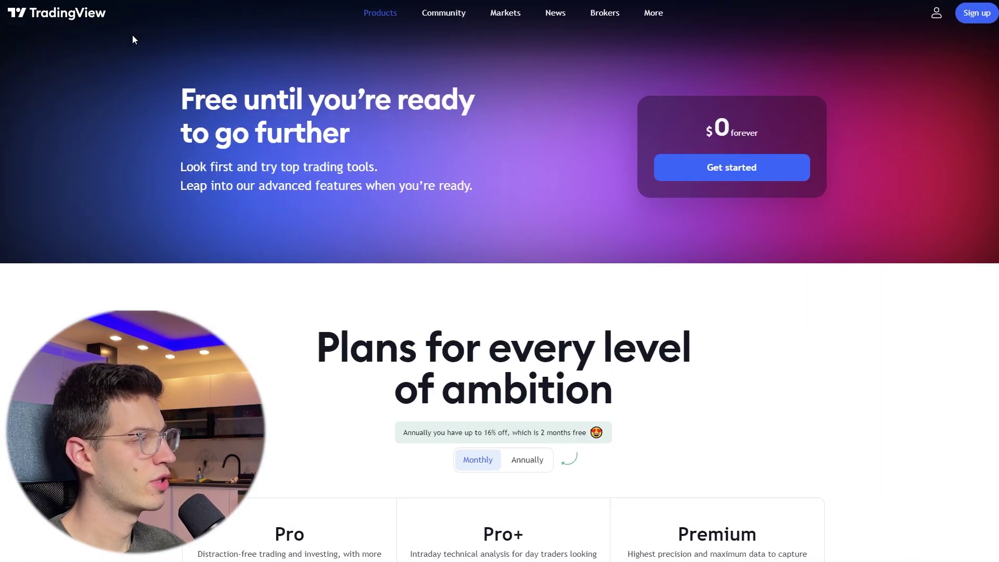
Compare the monthly prices and chart data allowances of the Pro and Premium plans on the pricing page.
scroll(531, 295, down, 7)
scroll(527, 282, up, 1)
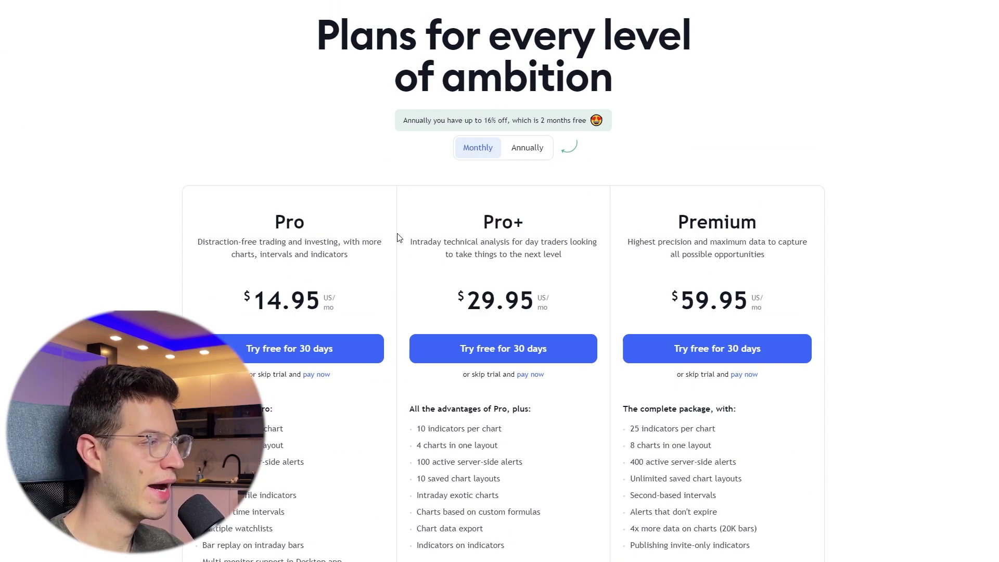
double_click(276, 221)
drag(258, 299, 320, 300)
click(335, 300)
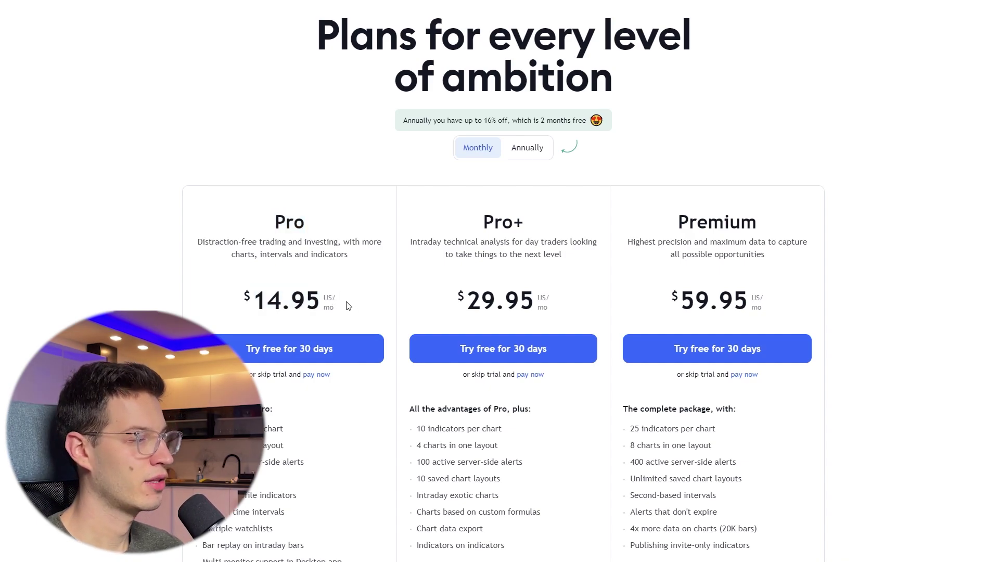
scroll(344, 307, down, 3)
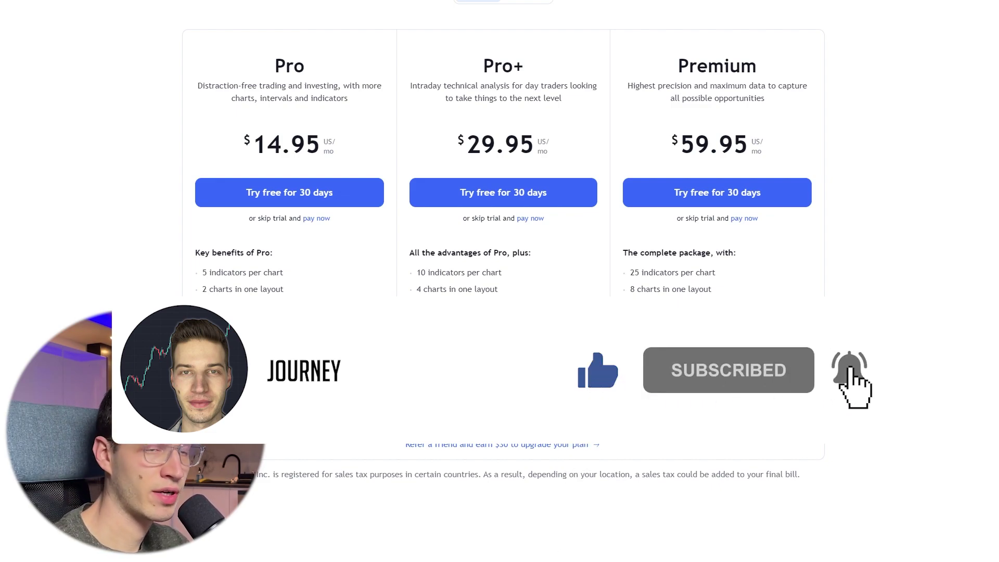
scroll(600, 288, up, 2)
scroll(600, 288, down, 2)
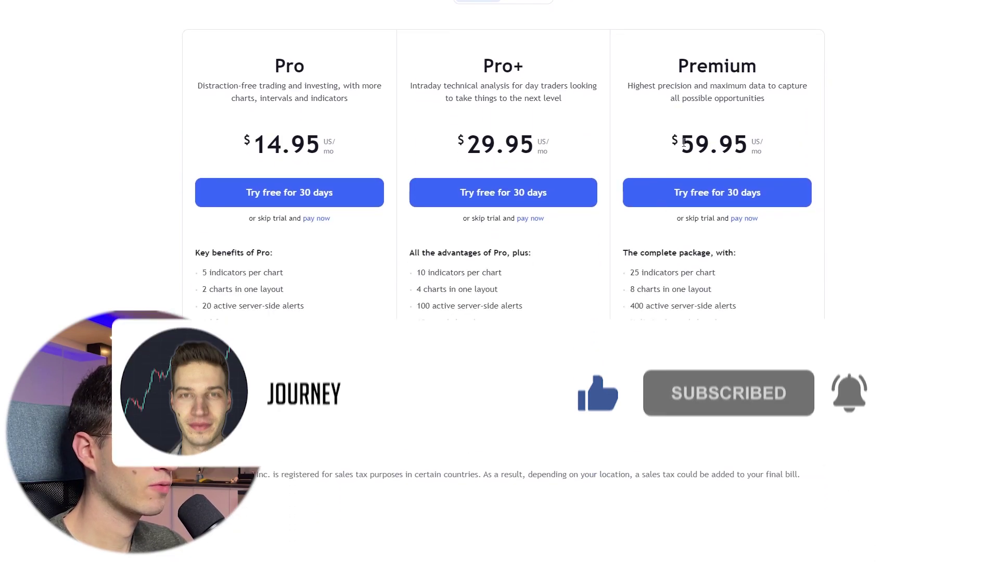
drag(678, 66, 766, 78)
drag(630, 373, 728, 373)
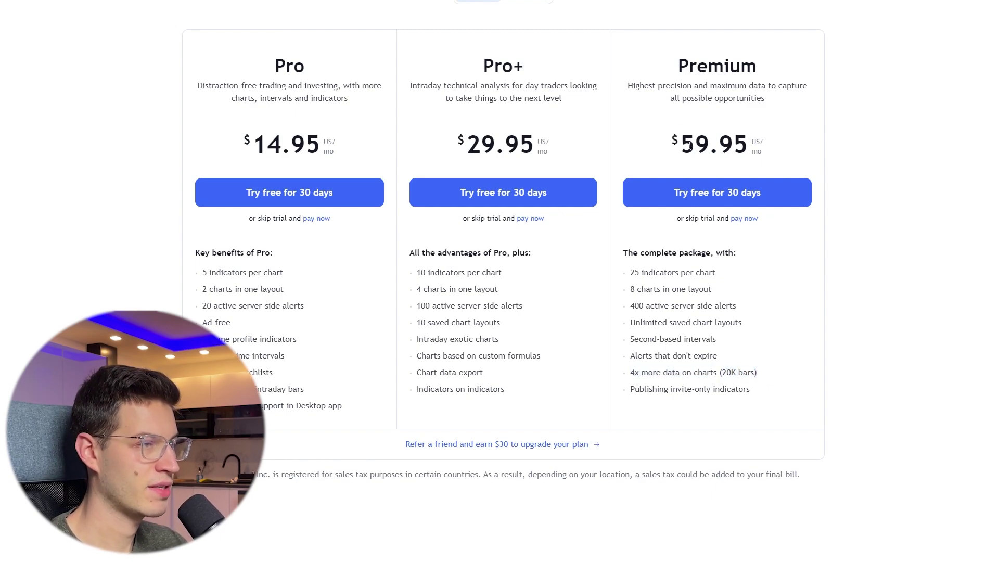
drag(689, 146, 751, 152)
click(747, 144)
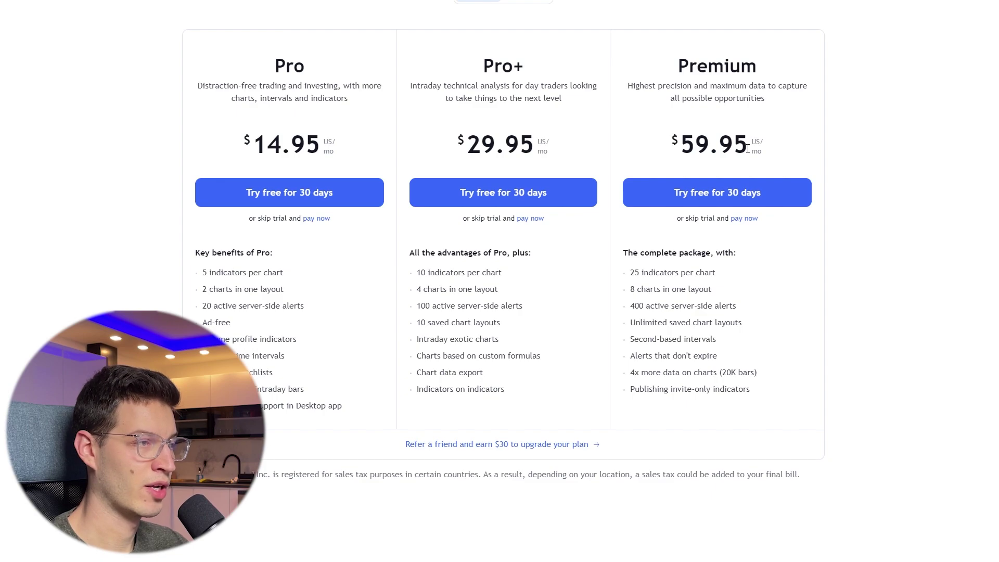
double_click(285, 67)
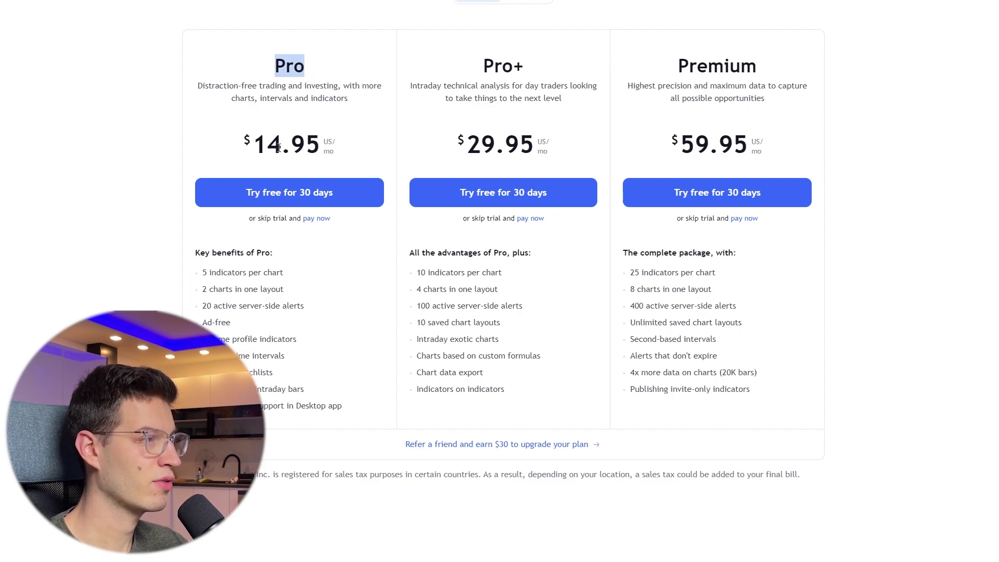
drag(259, 151, 318, 148)
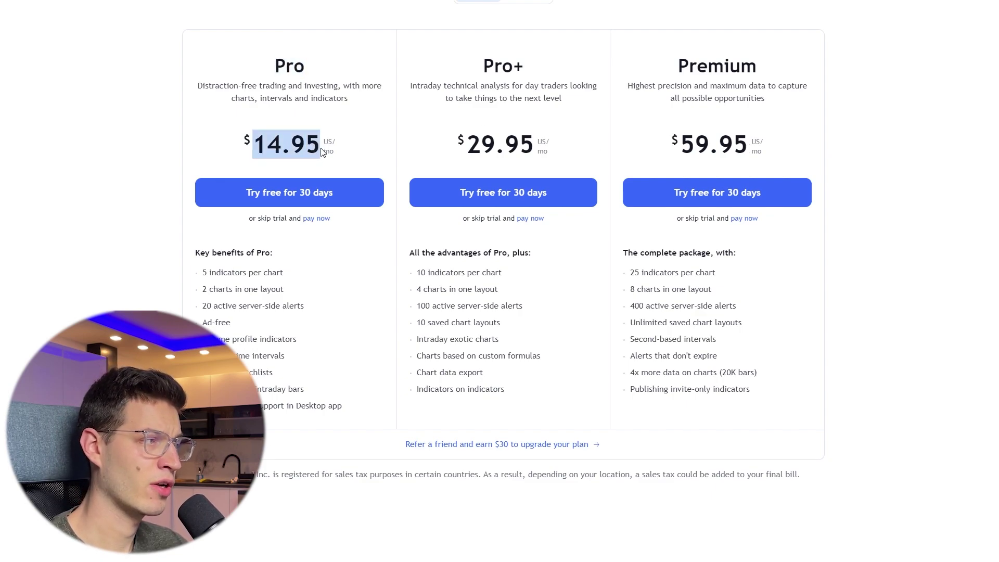
click(364, 148)
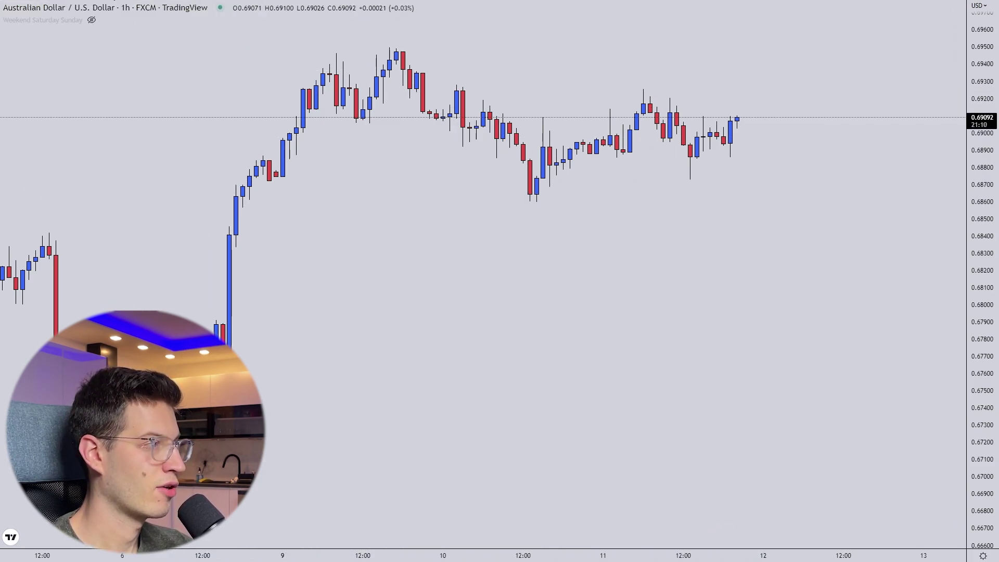
Switch the AUD/USD chart to the daily timeframe and bring the candles around January 2018 into view.
click(151, 0)
drag(983, 126, 817, 381)
scroll(775, 381, down, 4)
drag(497, 217, 728, 203)
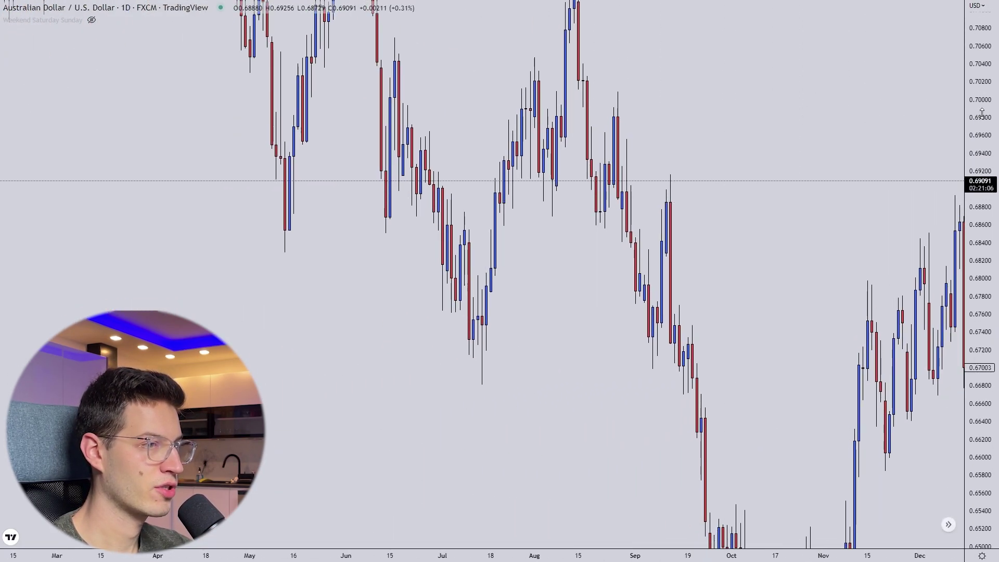
scroll(428, 272, down, 5)
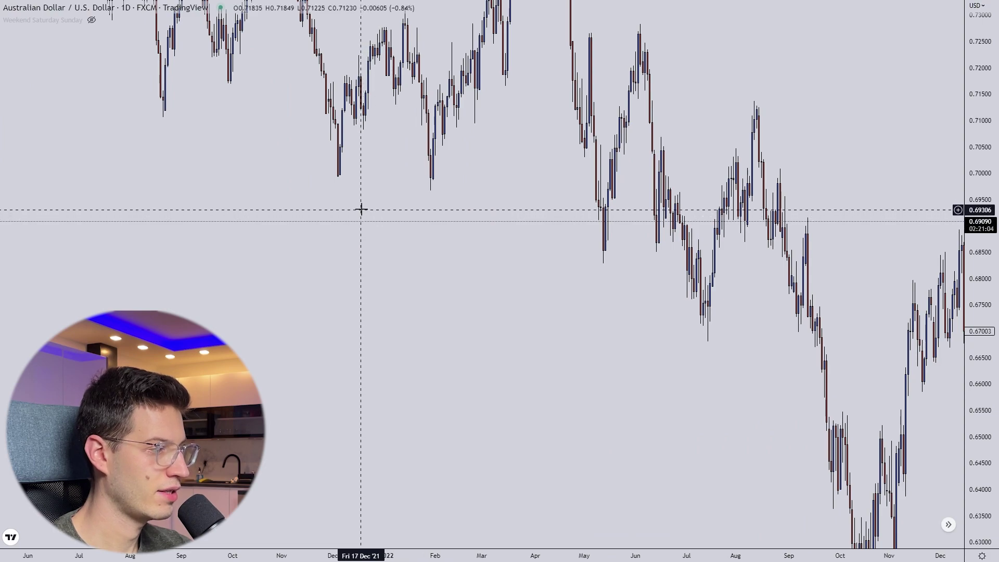
drag(361, 208, 689, 354)
drag(469, 227, 574, 316)
drag(244, 239, 587, 233)
drag(483, 301, 635, 142)
scroll(302, 421, down, 6)
drag(177, 456, 460, 361)
drag(408, 319, 500, 343)
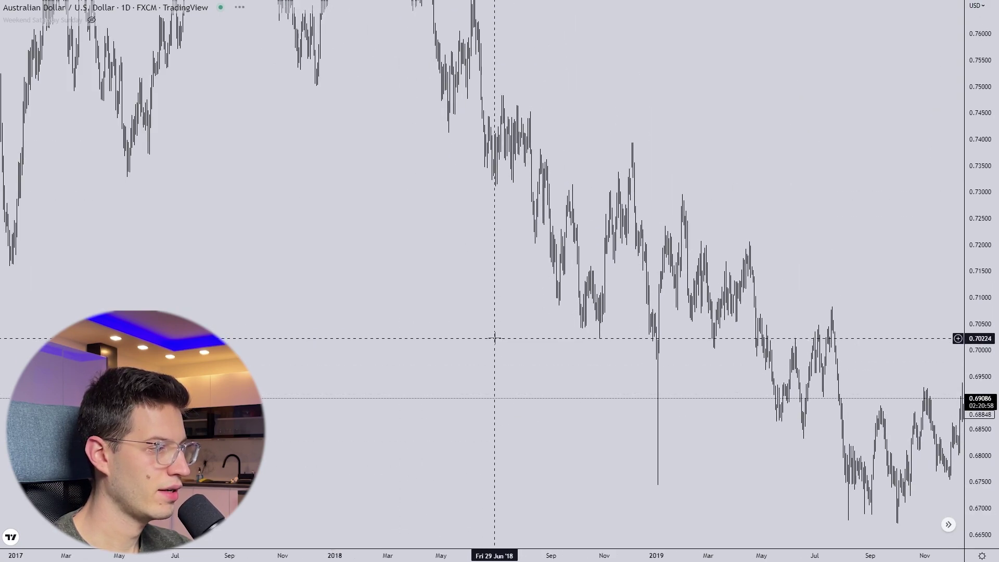
drag(438, 307, 587, 437)
scroll(481, 303, up, 5)
scroll(478, 307, up, 5)
drag(157, 229, 643, 327)
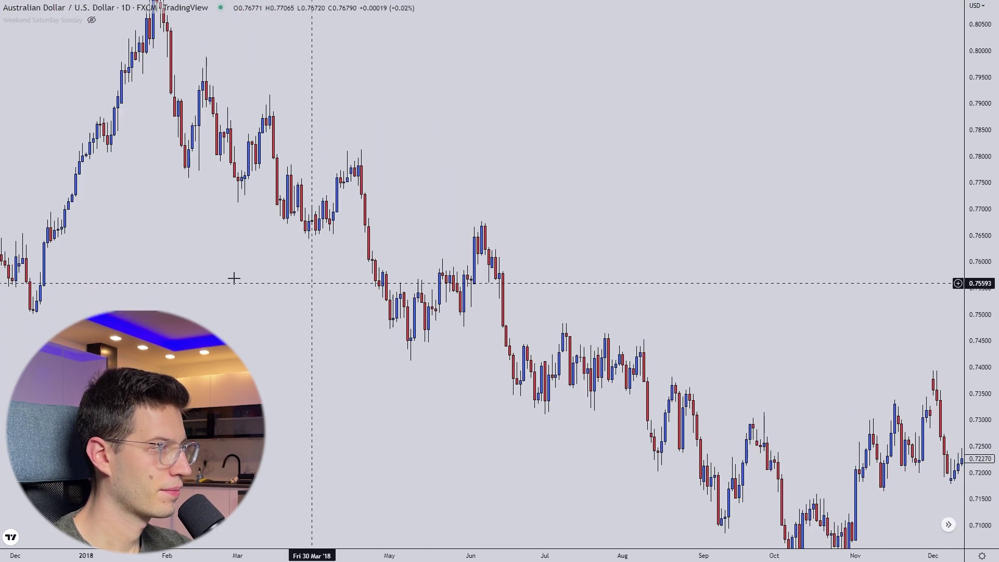
drag(165, 252, 625, 323)
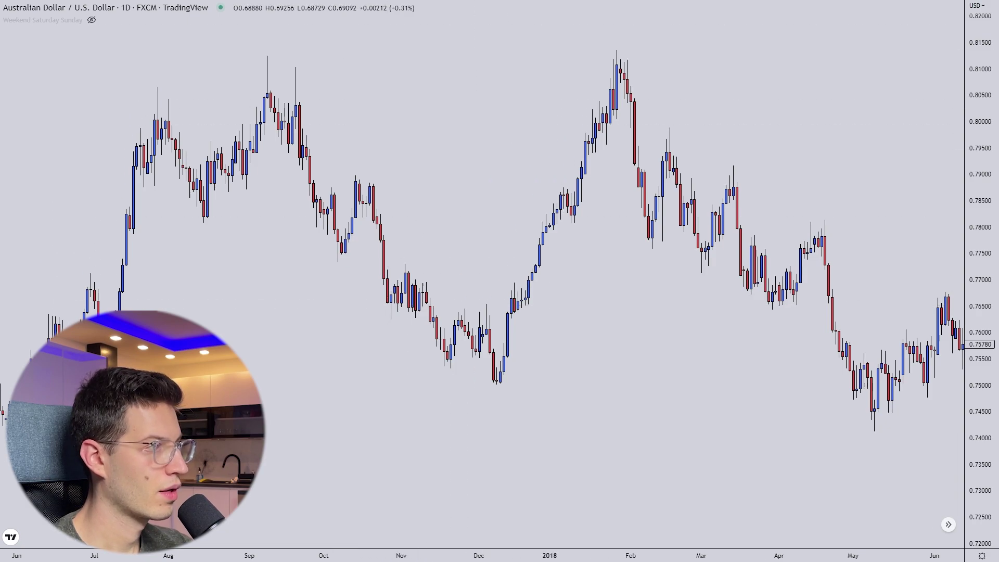
Start Bar Replay on the daily chart from 1 January 2018.
click(300, 1)
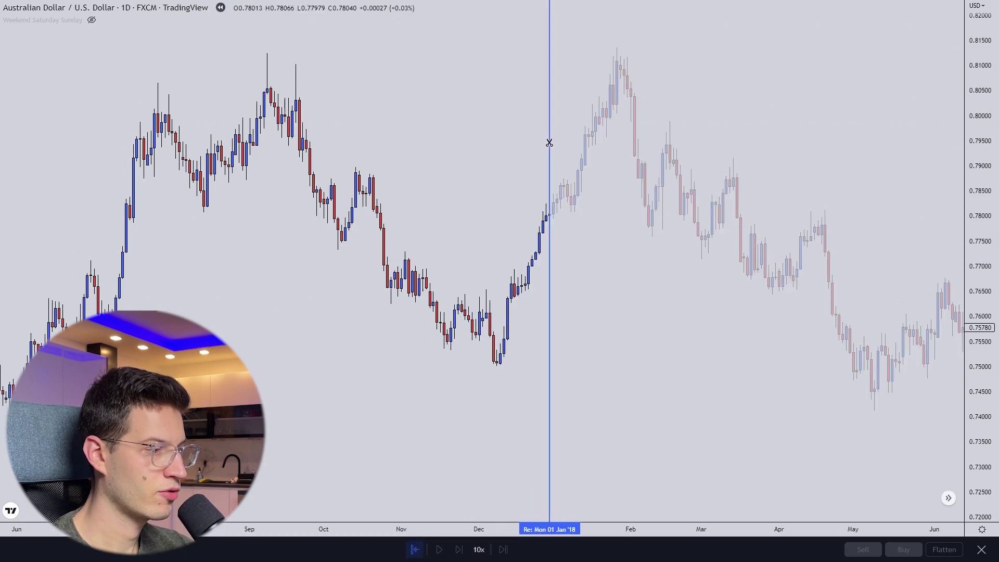
click(549, 143)
drag(198, 149, 578, 150)
drag(876, 181, 507, 182)
scroll(465, 226, up, 4)
drag(398, 318, 589, 368)
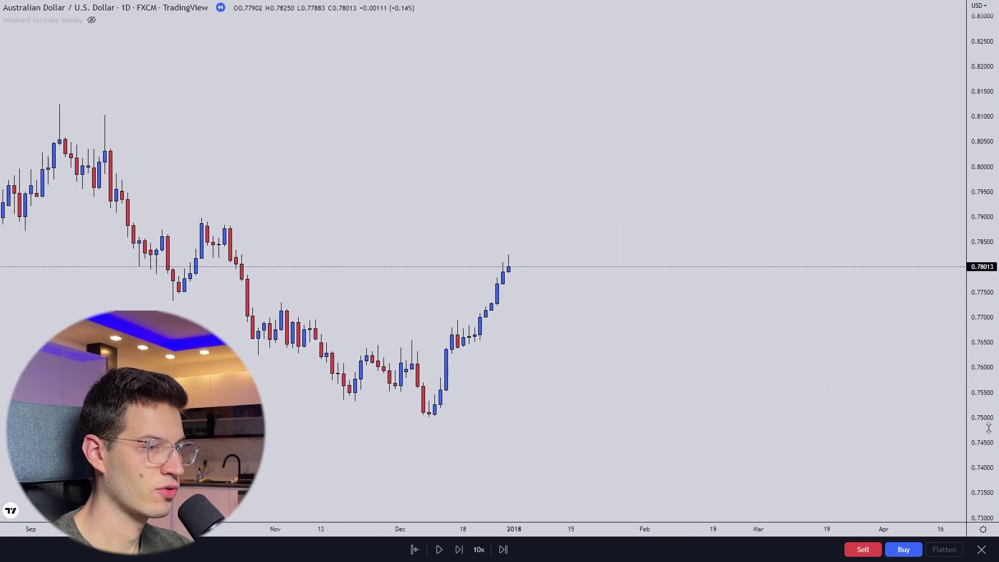
Switch the replay chart to the 1-hour timeframe and stretch the price scale around the latest candles.
drag(988, 426, 988, 307)
scroll(651, 380, up, 5)
drag(457, 385, 680, 306)
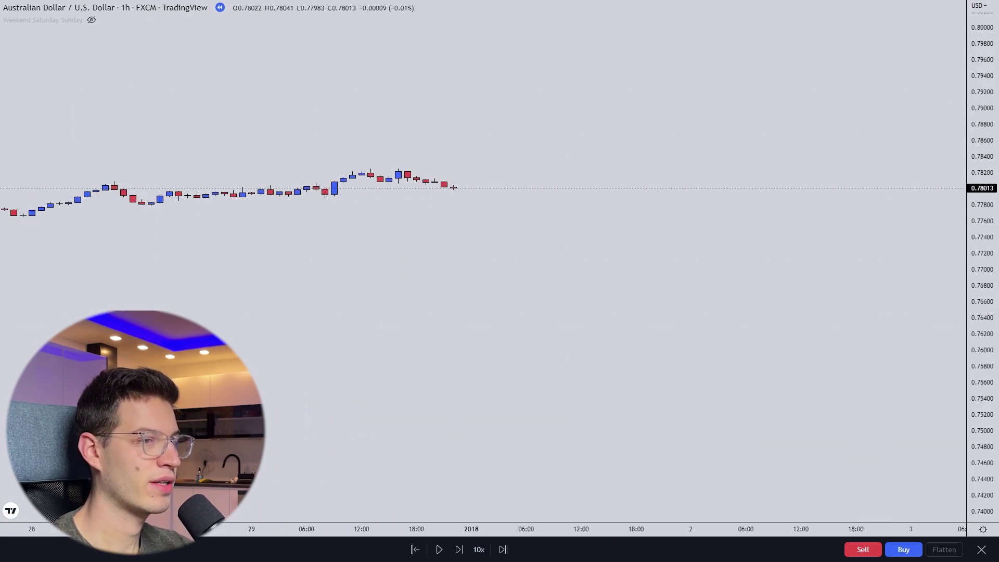
drag(983, 392, 982, 172)
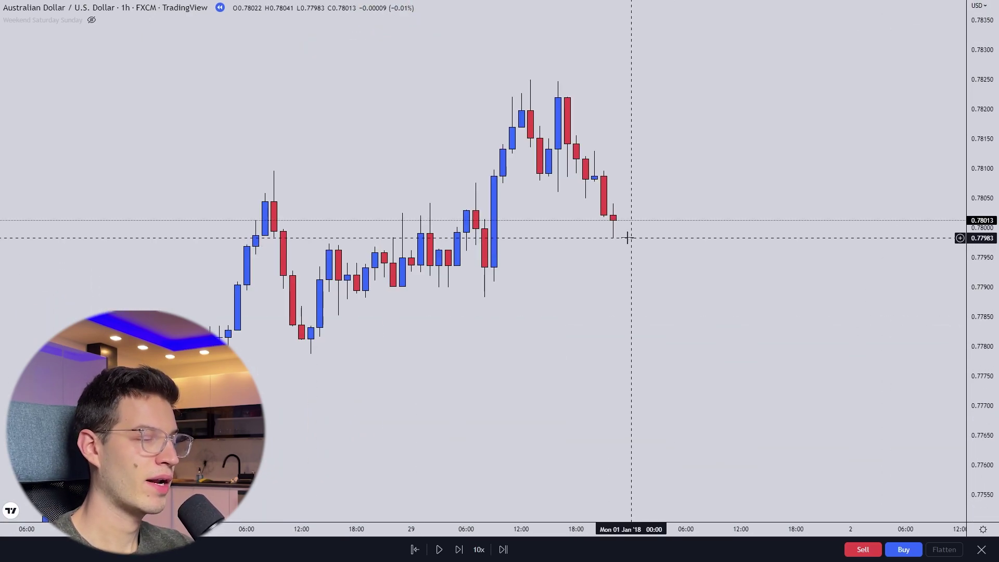
Advance the hourly replay bar by bar through 2 January 2018.
click(458, 550)
click(458, 549)
click(459, 549)
click(458, 549)
click(459, 550)
click(458, 549)
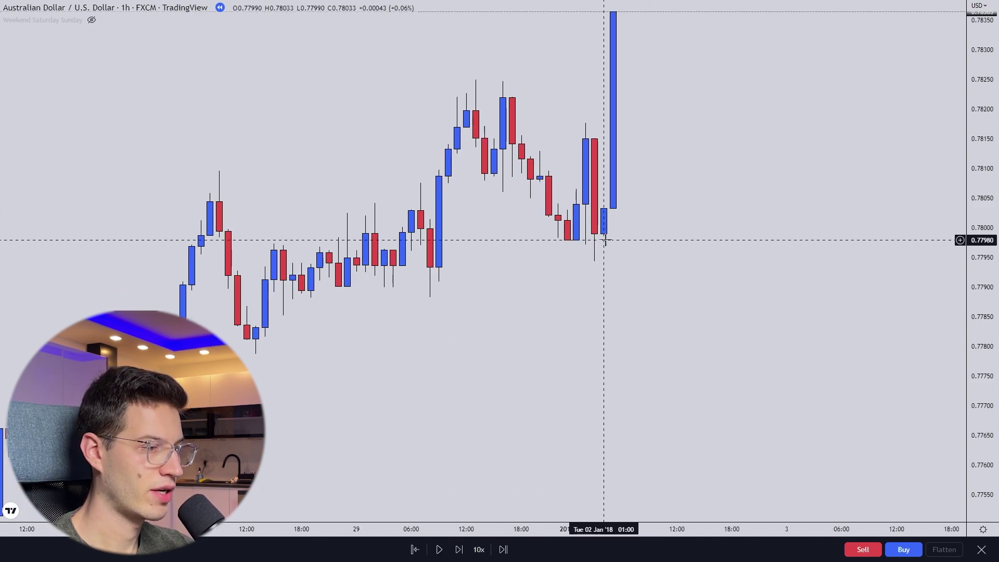
drag(672, 159, 613, 322)
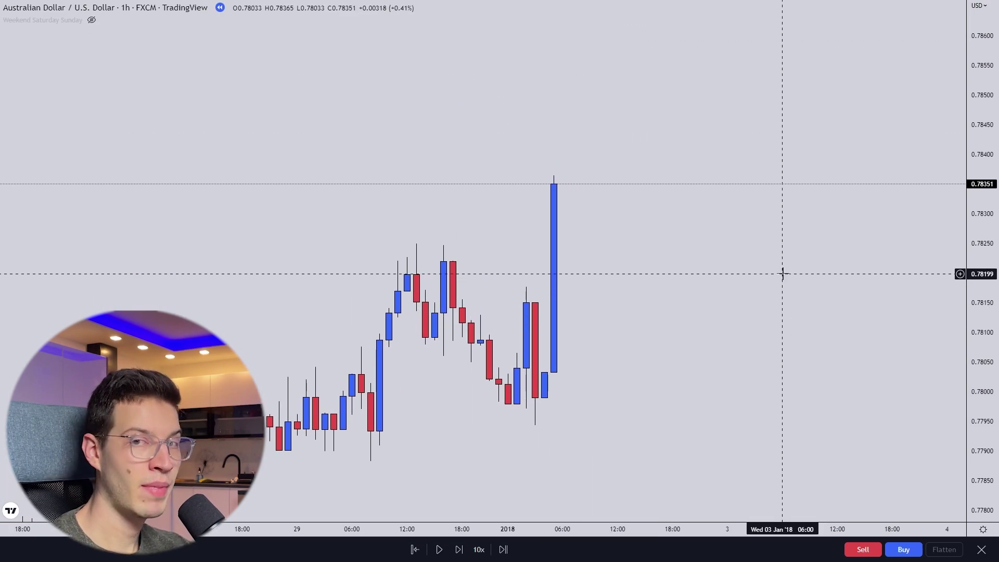
click(459, 550)
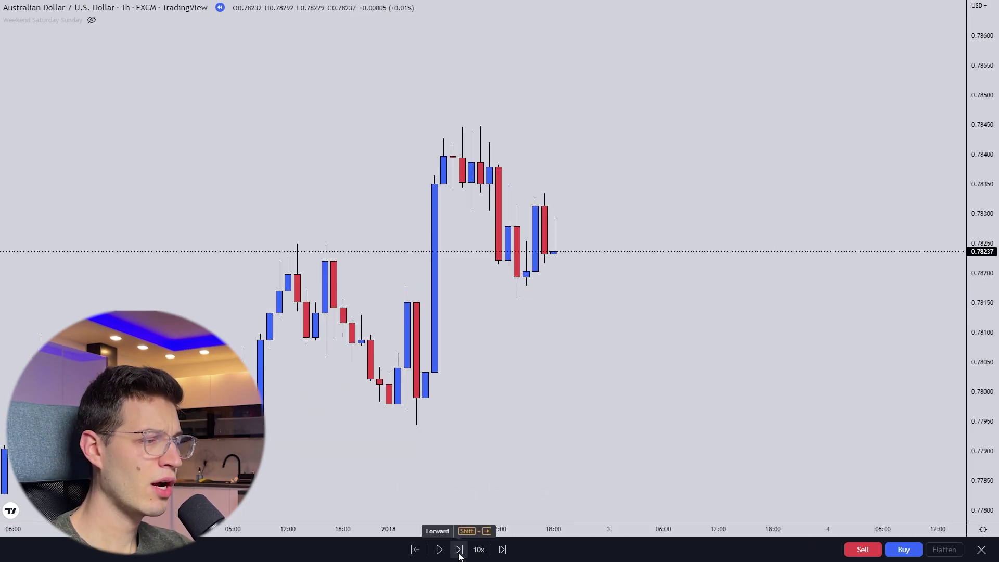
click(459, 550)
click(459, 549)
click(458, 550)
click(458, 550)
click(459, 550)
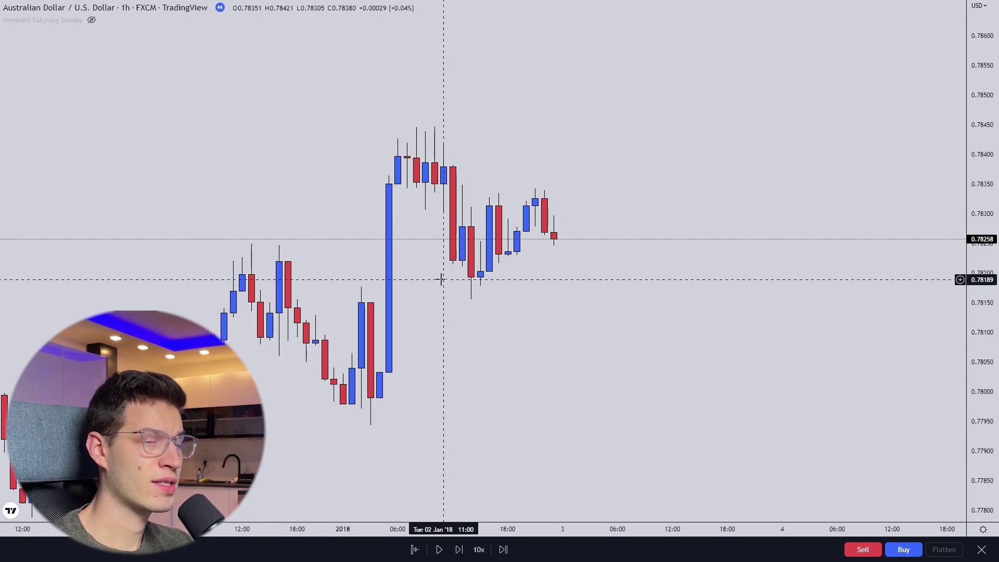
Leave the full-screen chart view and open the profile menu.
key(Escape)
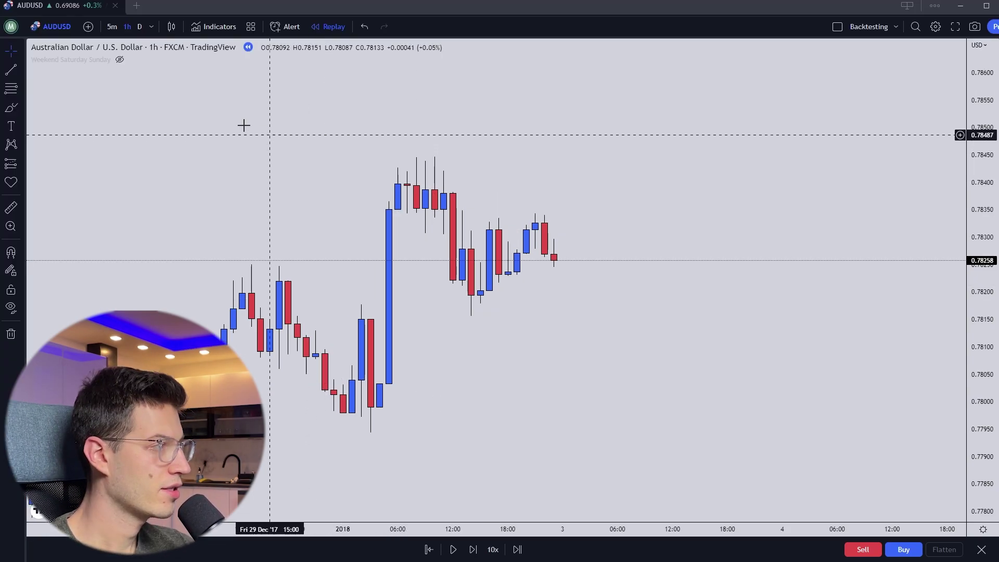
click(11, 26)
mouse_move(86, 30)
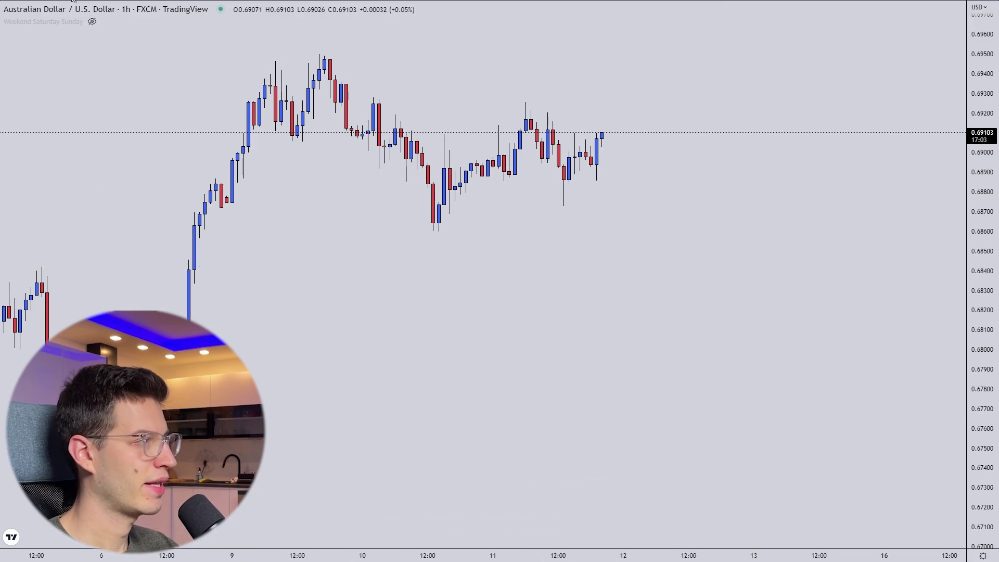
Set the AUD/USD chart to the 5-minute timeframe and open the plan upgrade notice at its earliest available bar.
key(5)
key(Return)
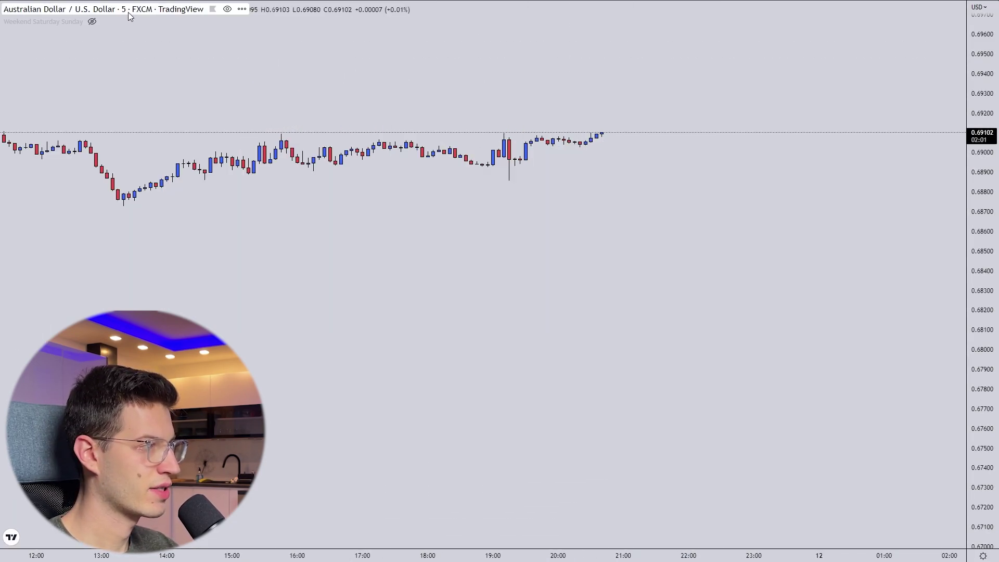
scroll(618, 331, down, 10)
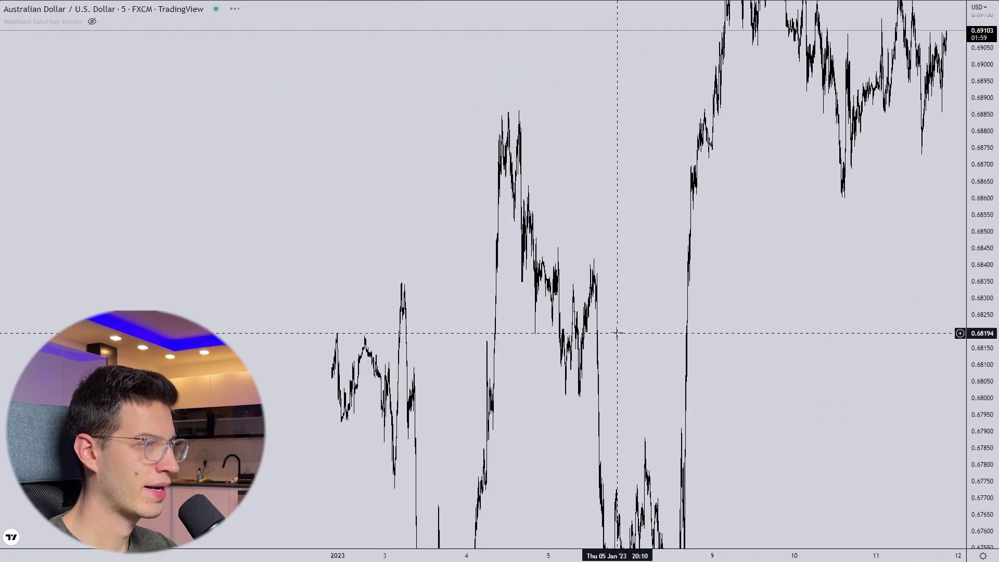
scroll(618, 333, down, 1)
drag(618, 334, 859, 91)
drag(589, 422, 863, 146)
drag(395, 364, 874, 166)
drag(468, 234, 856, 325)
drag(469, 234, 856, 325)
drag(499, 345, 885, 239)
drag(447, 386, 909, 96)
drag(547, 245, 374, 538)
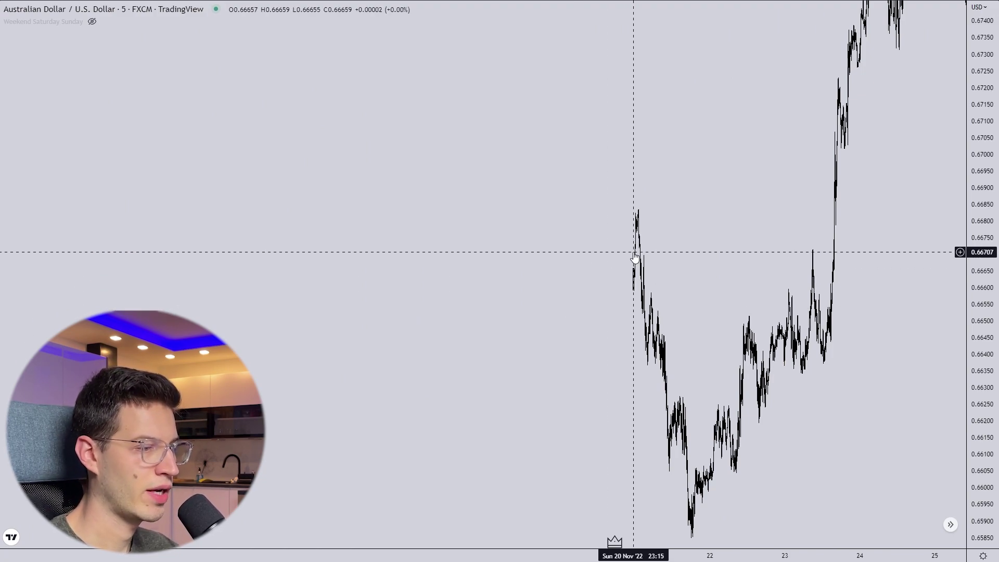
click(615, 541)
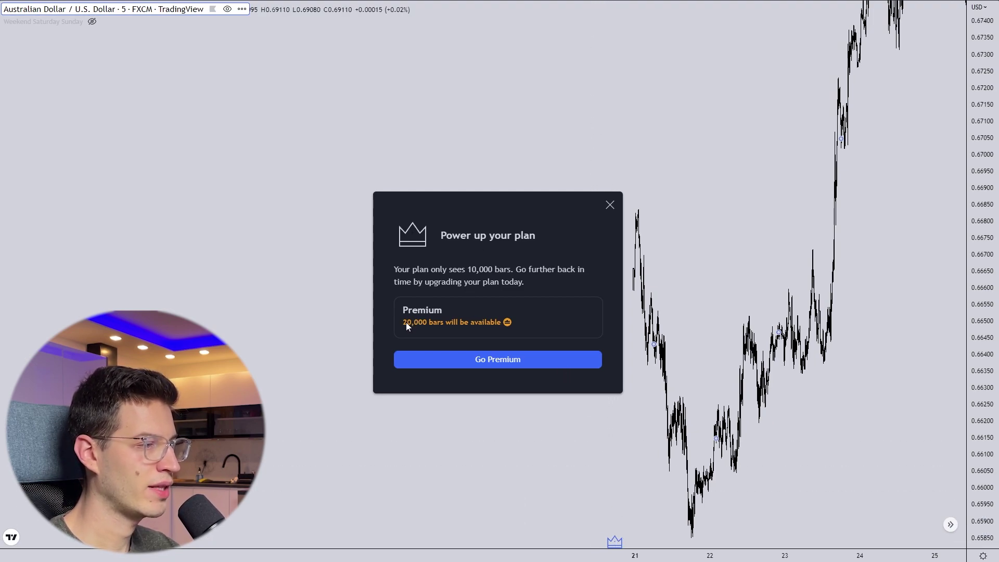
Close the plan upgrade notice, set the AUD/USD chart to the 1-hour timeframe and reset the price scale to auto-fit.
click(610, 205)
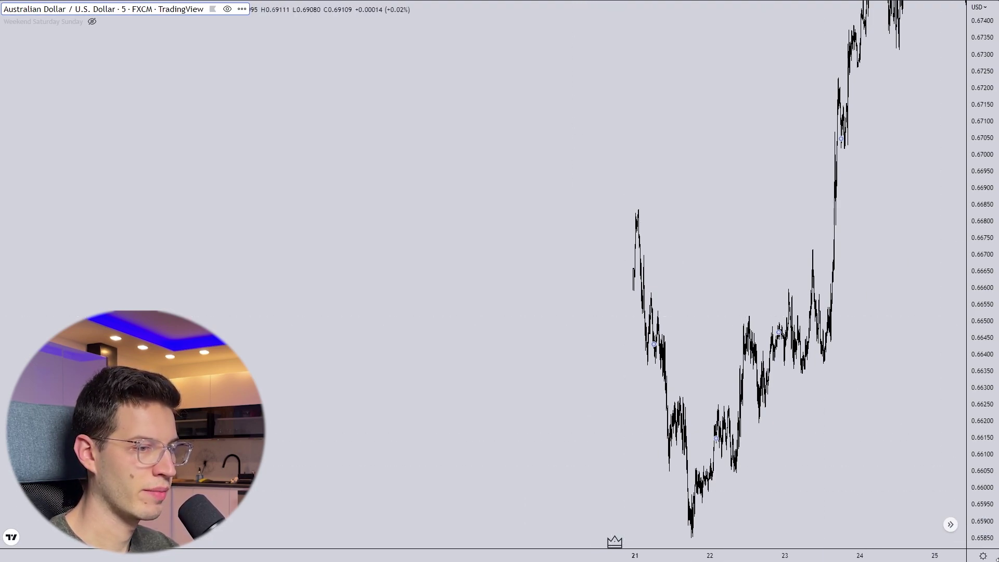
text(1h)
key(Return)
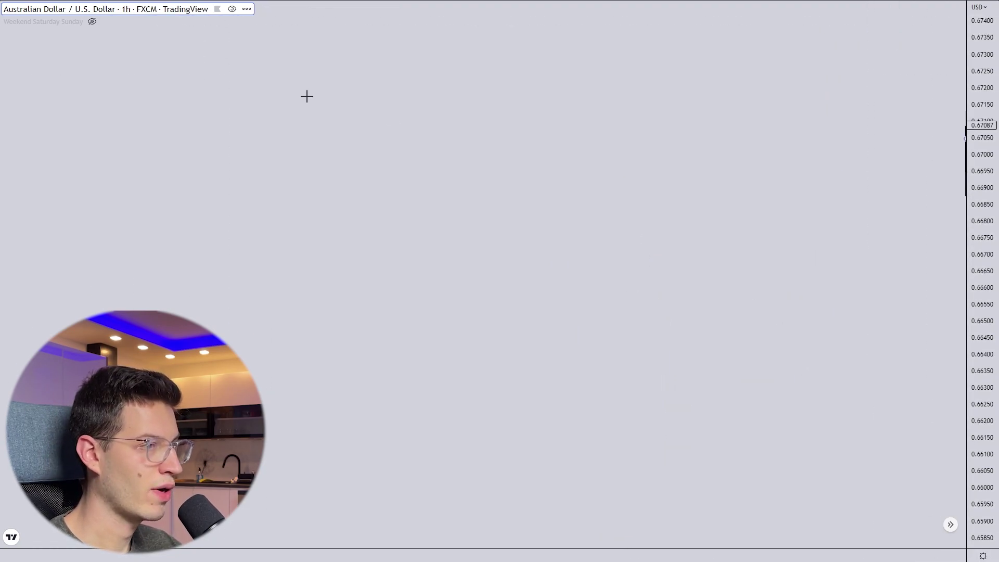
double_click(983, 244)
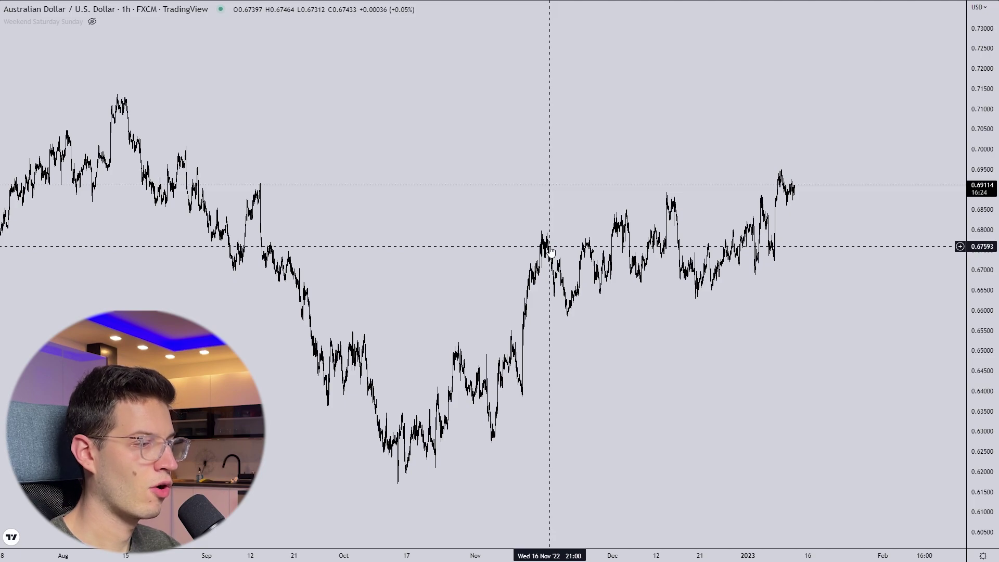
Start Bar Replay on the hourly chart from the early hours of 1 August 2022.
scroll(552, 251, up, 4)
drag(372, 256, 589, 273)
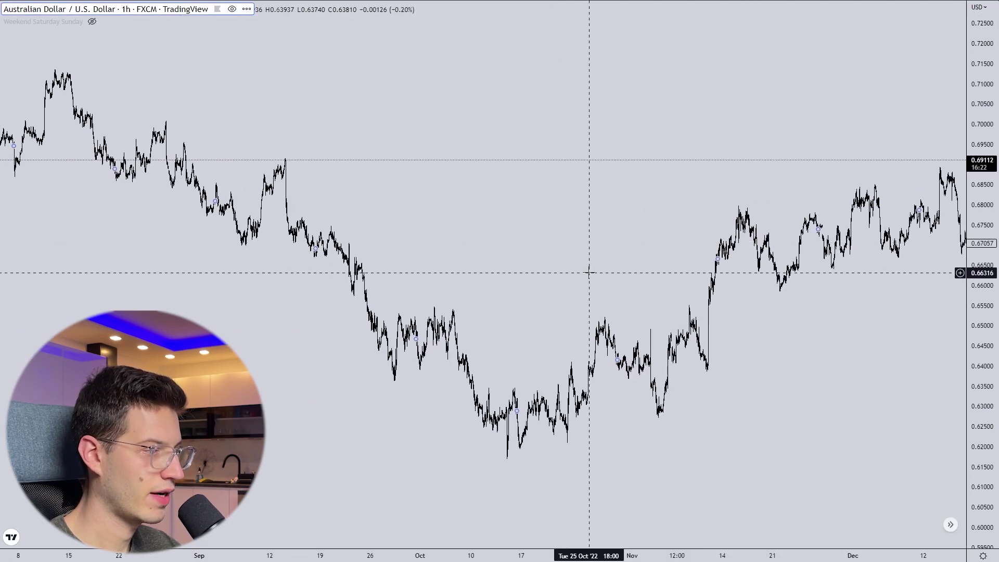
scroll(589, 273, up, 5)
drag(333, 260, 738, 244)
drag(303, 213, 516, 190)
drag(278, 140, 469, 203)
drag(322, 156, 482, 262)
drag(242, 218, 360, 261)
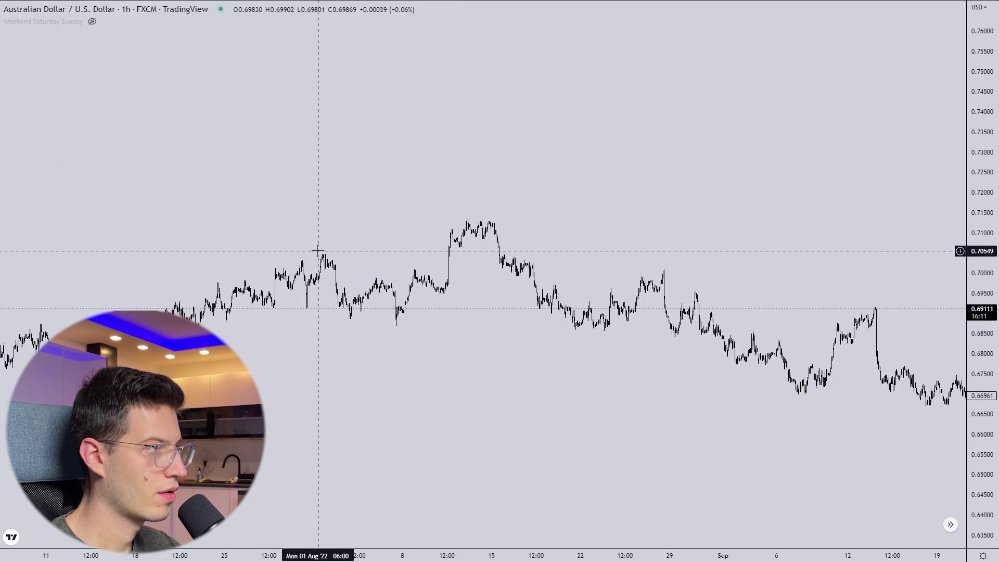
click(318, 1)
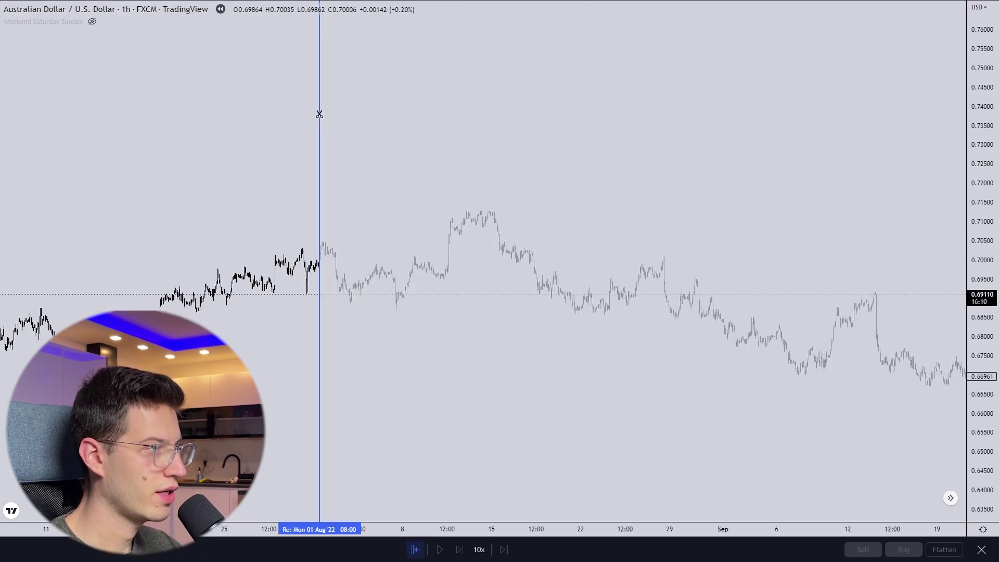
click(315, 171)
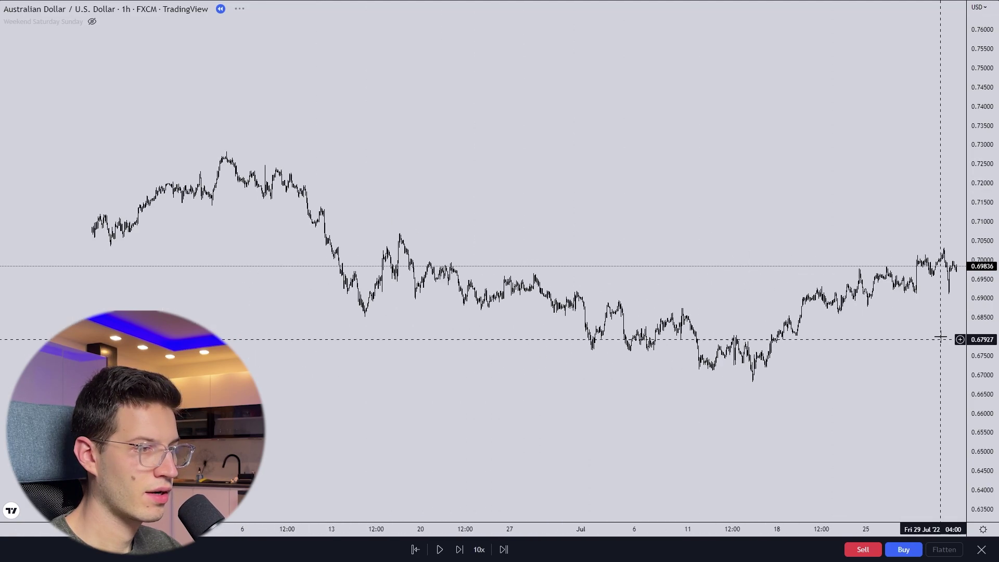
Switch the replay chart to the 5-minute timeframe and stretch the price scale around the latest 1 August candles.
drag(984, 407, 912, 119)
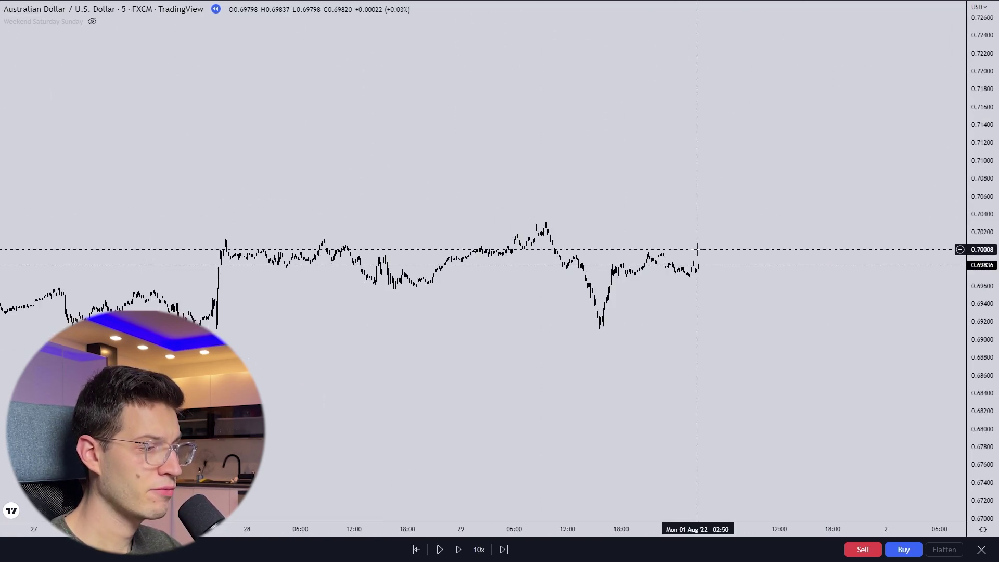
drag(980, 414, 981, 118)
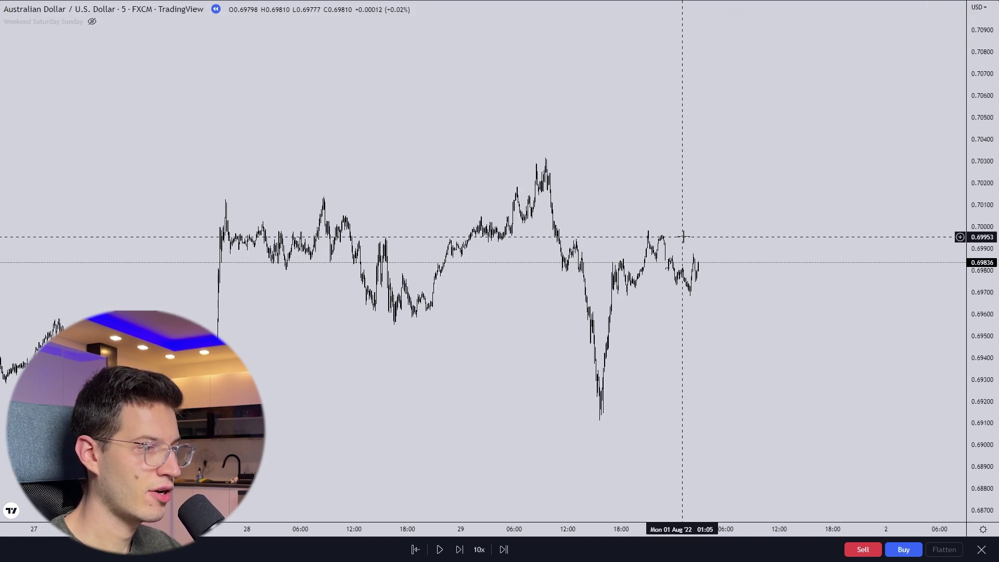
scroll(696, 238, up, 6)
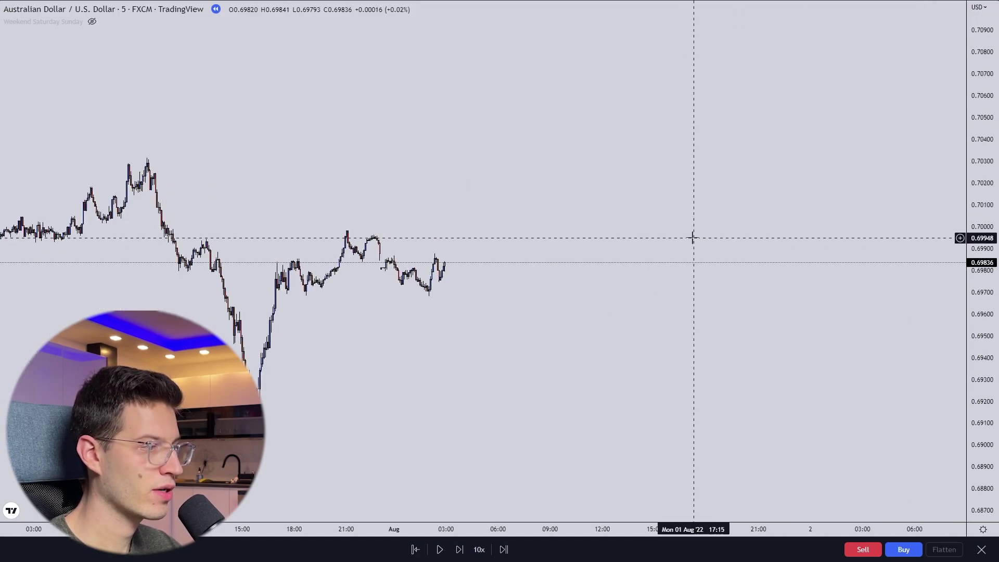
drag(198, 237, 691, 266)
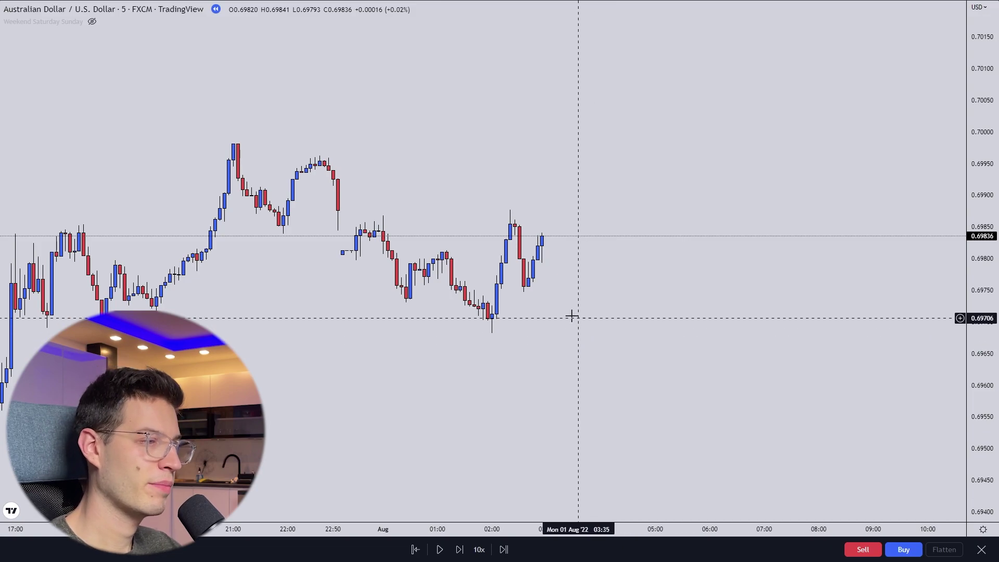